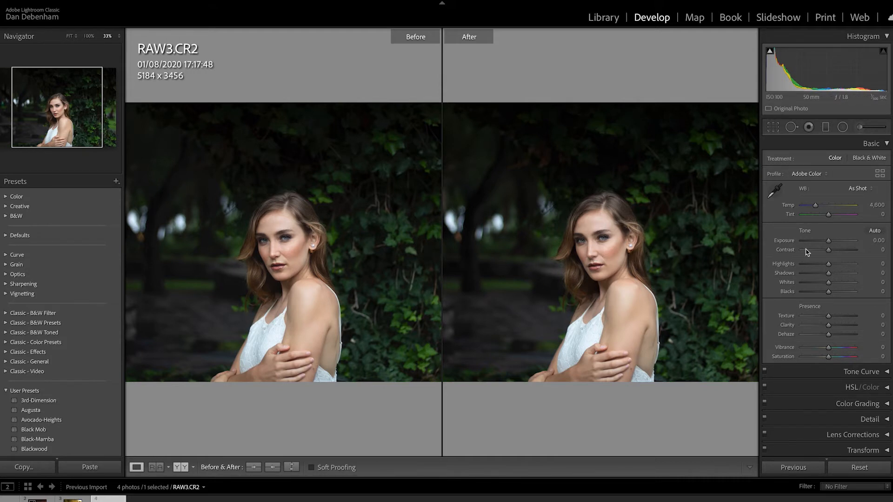
Warm the skin tones in HSL: hue Red +54, Orange -23, Yellow -38; saturation Orange +35, Yellow +29; luminance Orange -25.
{"action": "scroll", "coordinate": [860, 267], "scroll_direction": "down", "scroll_amount": 3}
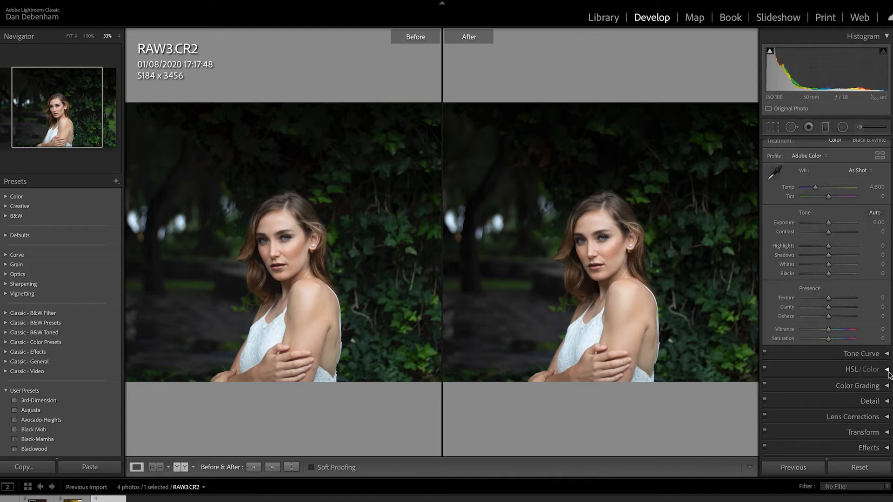
{"action": "left_click", "coordinate": [888, 371]}
{"action": "scroll", "coordinate": [861, 353], "scroll_direction": "down", "scroll_amount": 3}
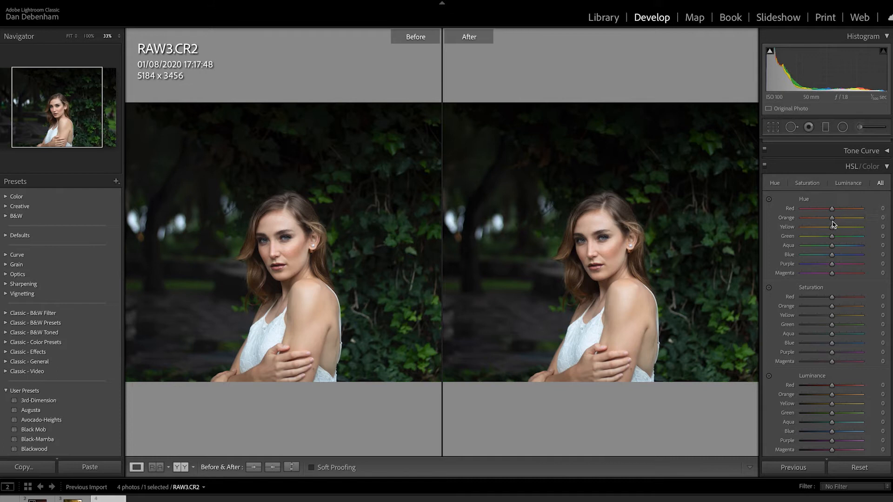
{"action": "left_click_drag", "start_coordinate": [834, 221], "coordinate": [849, 213]}
{"action": "mouse_move", "coordinate": [833, 307]}
{"action": "left_mouse_down"}
{"action": "mouse_move", "coordinate": [861, 309]}
{"action": "mouse_move", "coordinate": [819, 308]}
{"action": "mouse_move", "coordinate": [849, 309]}
{"action": "mouse_move", "coordinate": [842, 319]}
{"action": "mouse_move", "coordinate": [853, 319]}
{"action": "mouse_move", "coordinate": [842, 309]}
{"action": "mouse_move", "coordinate": [840, 316]}
{"action": "mouse_move", "coordinate": [843, 309]}
{"action": "left_mouse_up"}
{"action": "mouse_move", "coordinate": [832, 394]}
{"action": "left_mouse_down"}
{"action": "mouse_move", "coordinate": [848, 397]}
{"action": "mouse_move", "coordinate": [821, 397]}
{"action": "left_mouse_up"}
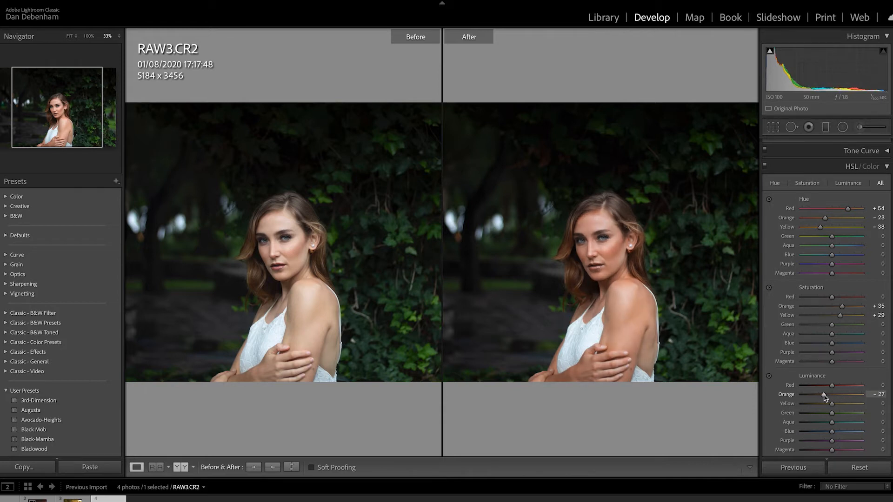
{"action": "left_click_drag", "start_coordinate": [825, 397], "coordinate": [824, 397]}
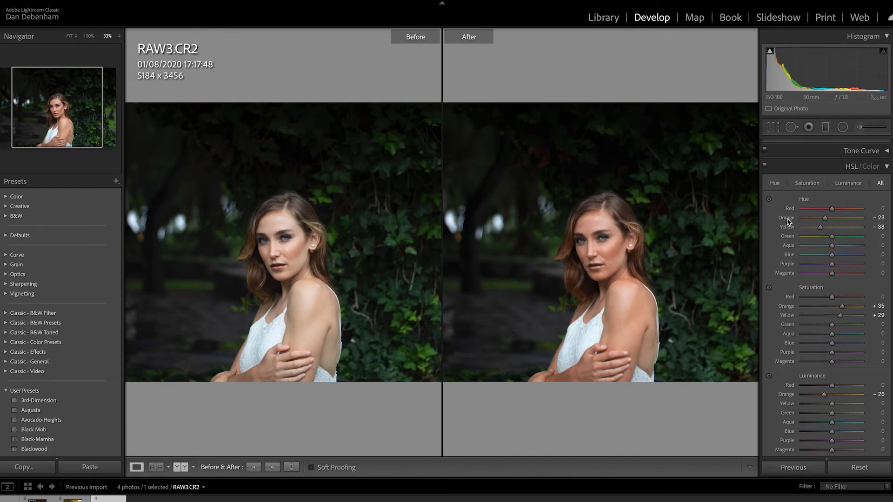
Reset the hue and saturation sliders, and retune the skin by targeted adjustment: hue Orange -47, Yellow -1; saturation Orange +34, Yellow +9.
{"action": "double_click", "coordinate": [787, 308]}
{"action": "left_click", "coordinate": [770, 199]}
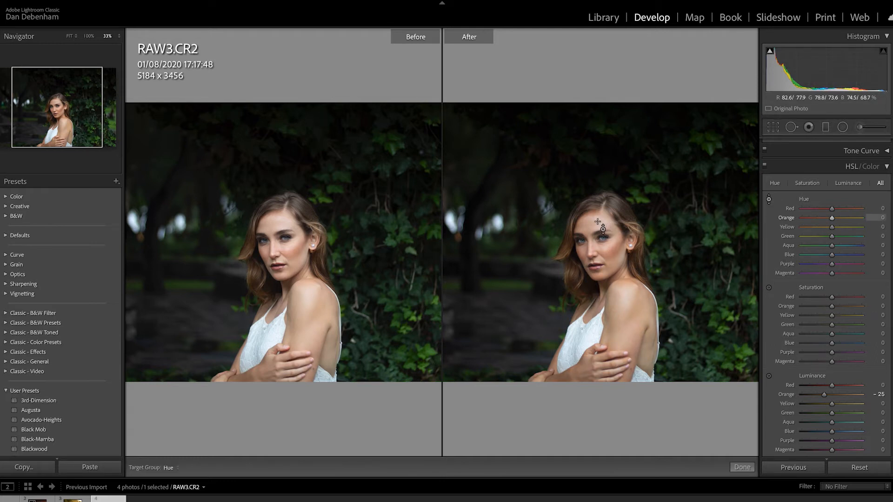
{"action": "left_click_drag", "start_coordinate": [597, 221], "coordinate": [597, 228]}
{"action": "left_click", "coordinate": [769, 287]}
{"action": "left_click_drag", "start_coordinate": [632, 300], "coordinate": [632, 275]}
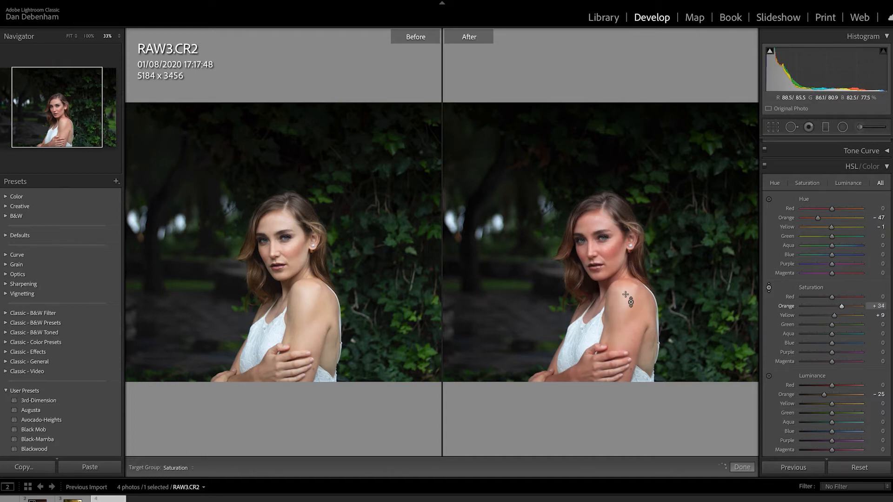
Rebalance the skin's hue with the targeted adjustment, setting Red to +8 and both Orange and Yellow to 0.
{"action": "left_click", "coordinate": [769, 199]}
{"action": "left_click_drag", "start_coordinate": [589, 328], "coordinate": [589, 340]}
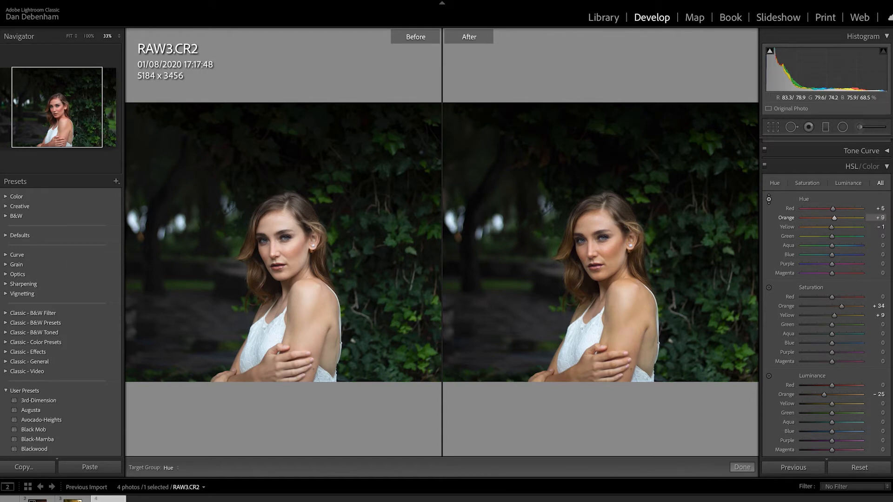
{"action": "left_click_drag", "start_coordinate": [599, 222], "coordinate": [599, 220]}
{"action": "left_click_drag", "start_coordinate": [601, 234], "coordinate": [601, 208]}
{"action": "left_click_drag", "start_coordinate": [602, 224], "coordinate": [602, 302]}
{"action": "mouse_move", "coordinate": [601, 268]}
{"action": "left_mouse_down"}
{"action": "mouse_move", "coordinate": [602, 207]}
{"action": "mouse_move", "coordinate": [602, 300]}
{"action": "mouse_move", "coordinate": [601, 207]}
{"action": "mouse_move", "coordinate": [601, 254]}
{"action": "left_mouse_up"}
{"action": "left_click", "coordinate": [770, 200]}
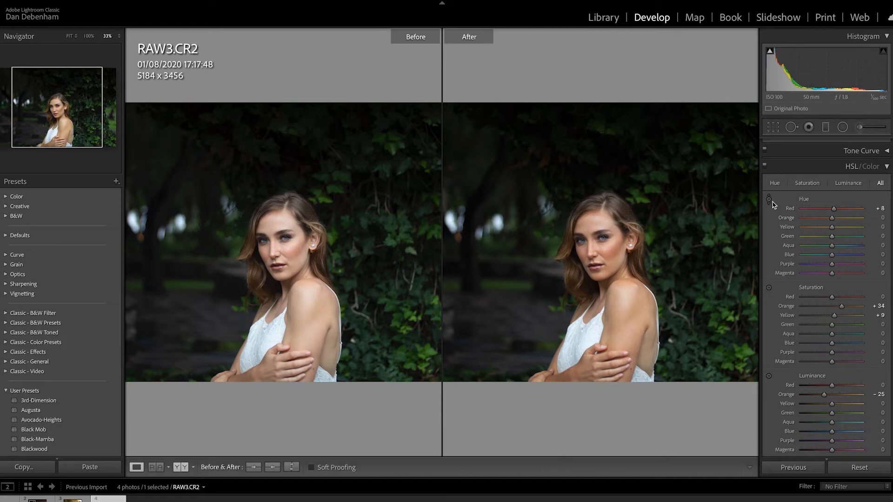
{"action": "left_click", "coordinate": [787, 231]}
Paint an Adjustment Brush mask over the woman's face and neck at size 2, with Auto Mask on and the mask overlay shown.
{"action": "scroll", "coordinate": [829, 290], "scroll_direction": "down", "scroll_amount": 4}
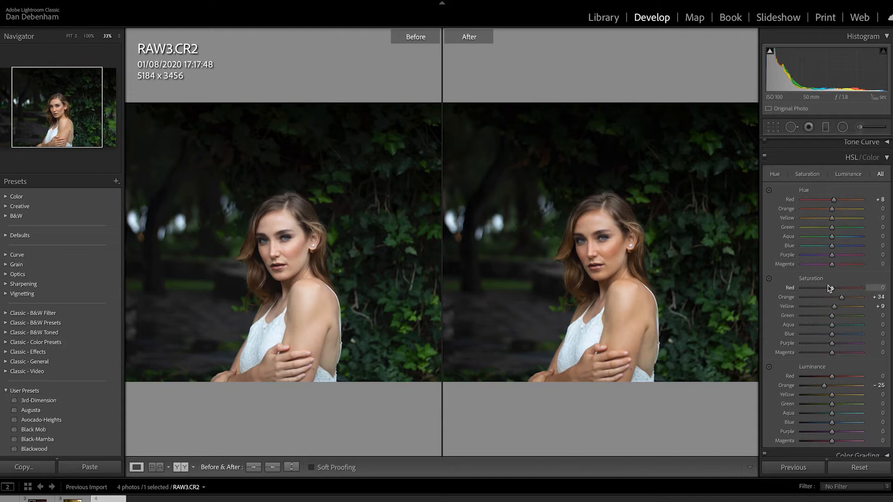
{"action": "scroll", "coordinate": [830, 288], "scroll_direction": "up", "scroll_amount": 6}
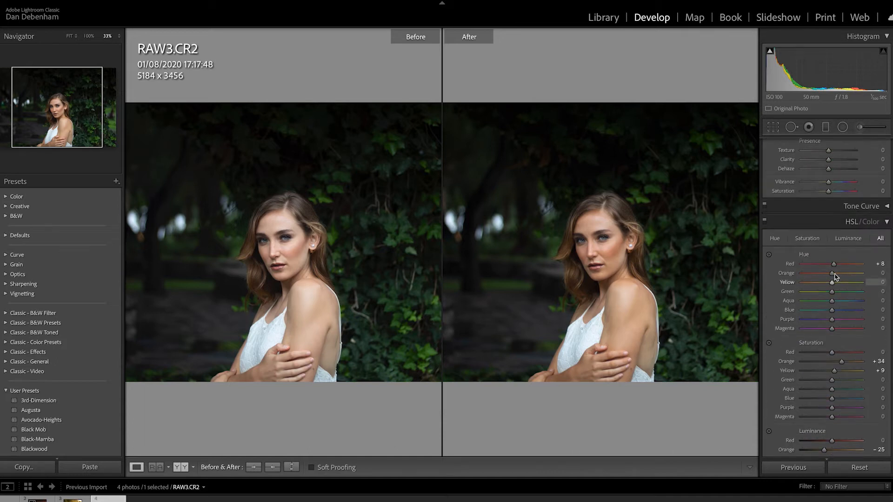
{"action": "left_click", "coordinate": [865, 128]}
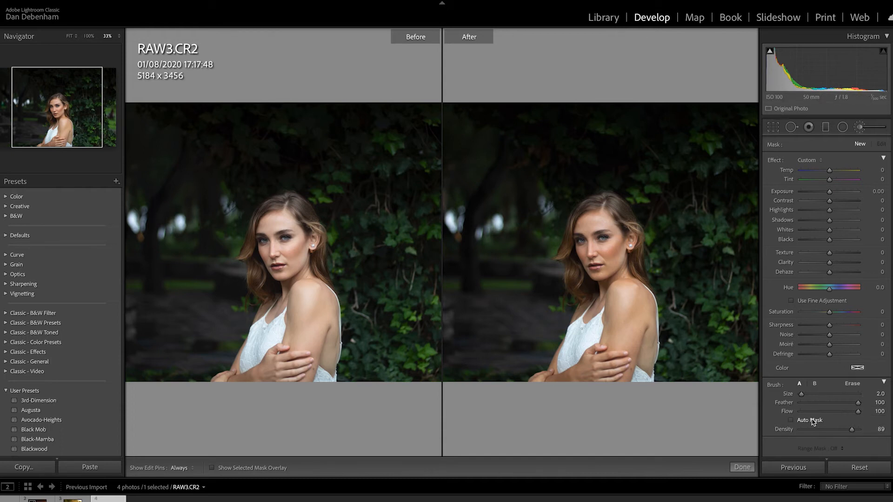
{"action": "left_click", "coordinate": [794, 420]}
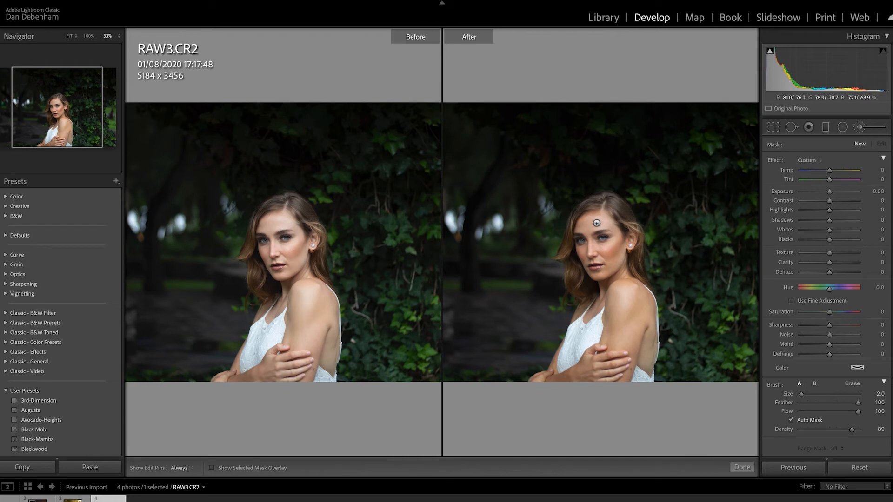
{"action": "key", "text": "h"}
{"action": "left_click", "coordinate": [599, 221]}
{"action": "key", "text": "o"}
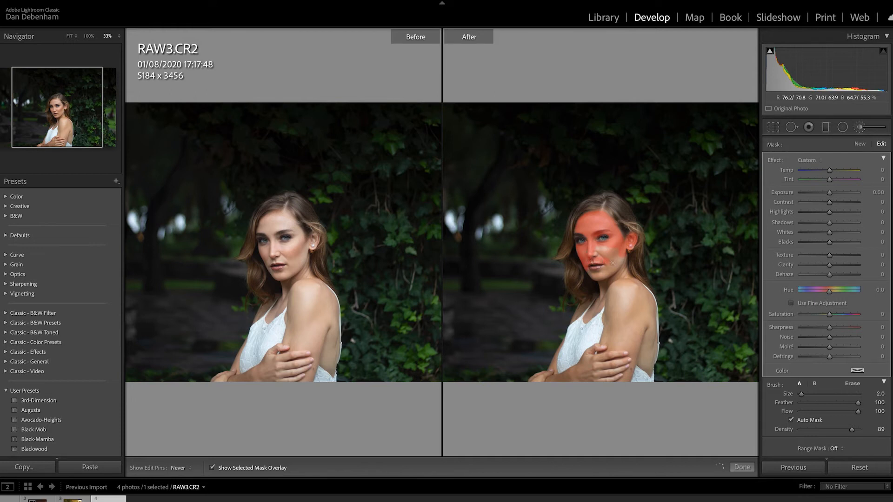
{"action": "left_click_drag", "start_coordinate": [611, 256], "coordinate": [596, 248]}
{"action": "left_click_drag", "start_coordinate": [622, 260], "coordinate": [620, 268]}
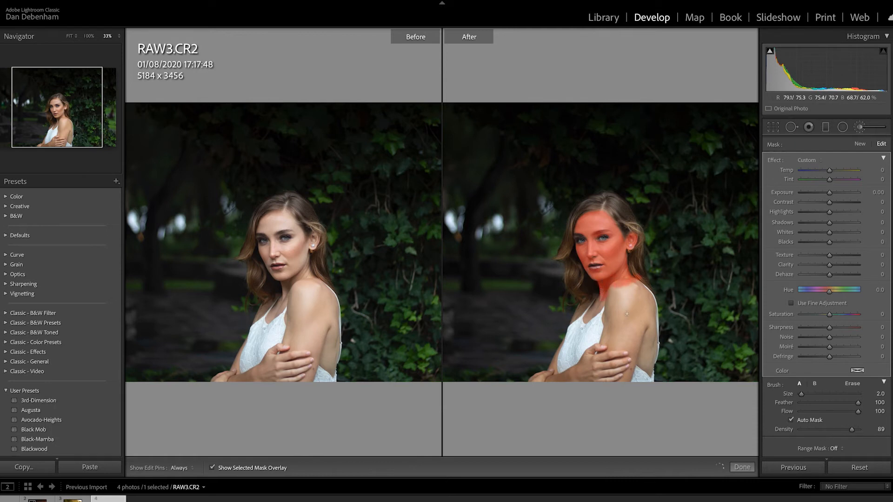
Enlarge the brush to size 5 and extend the mask over the shoulder, arms and hand.
{"action": "key", "text": "bracketright"}
{"action": "key", "text": "bracketright"}
{"action": "key", "text": "bracketright"}
{"action": "key", "text": "h"}
{"action": "left_click_drag", "start_coordinate": [646, 296], "coordinate": [653, 324]}
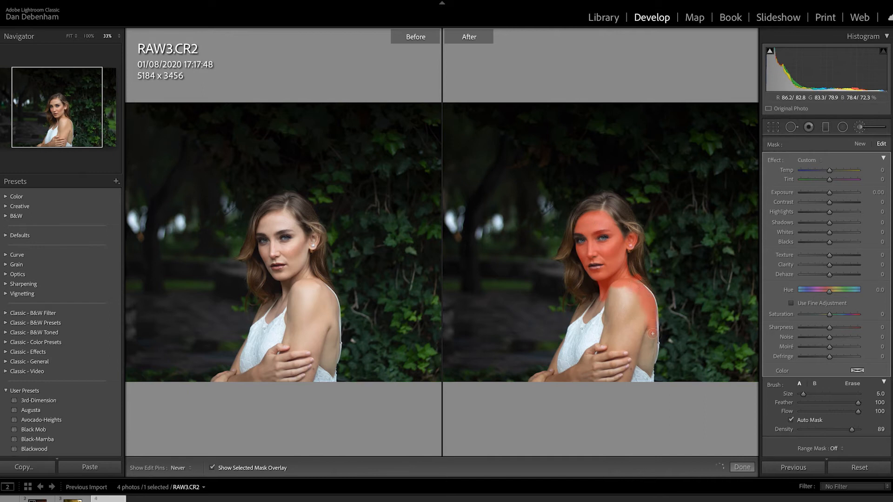
{"action": "mouse_move", "coordinate": [652, 359]}
{"action": "left_mouse_down"}
{"action": "mouse_move", "coordinate": [645, 311]}
{"action": "mouse_move", "coordinate": [636, 311]}
{"action": "mouse_move", "coordinate": [630, 334]}
{"action": "mouse_move", "coordinate": [615, 290]}
{"action": "mouse_move", "coordinate": [602, 365]}
{"action": "mouse_move", "coordinate": [628, 316]}
{"action": "mouse_move", "coordinate": [622, 344]}
{"action": "mouse_move", "coordinate": [634, 345]}
{"action": "mouse_move", "coordinate": [624, 383]}
{"action": "mouse_move", "coordinate": [630, 365]}
{"action": "mouse_move", "coordinate": [620, 378]}
{"action": "mouse_move", "coordinate": [576, 380]}
{"action": "left_mouse_up"}
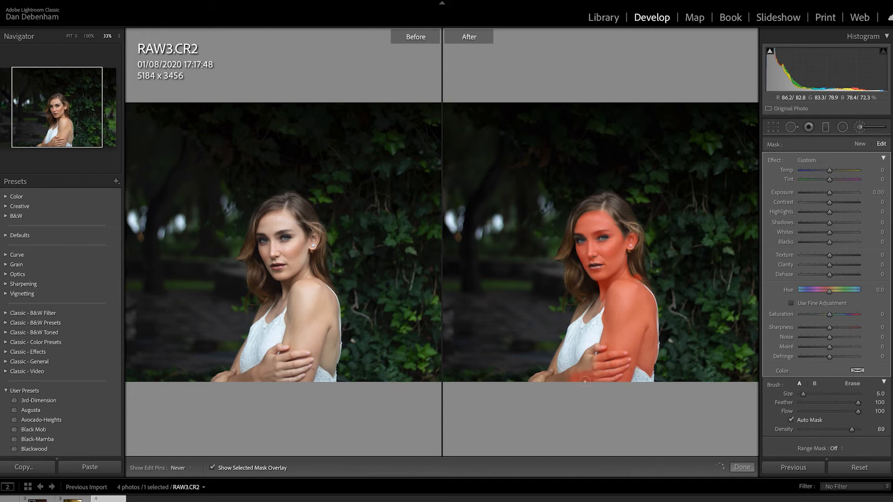
{"action": "mouse_move", "coordinate": [534, 381]}
{"action": "left_mouse_down"}
{"action": "mouse_move", "coordinate": [571, 376]}
{"action": "mouse_move", "coordinate": [601, 359]}
{"action": "mouse_move", "coordinate": [589, 366]}
{"action": "mouse_move", "coordinate": [601, 348]}
{"action": "left_mouse_up"}
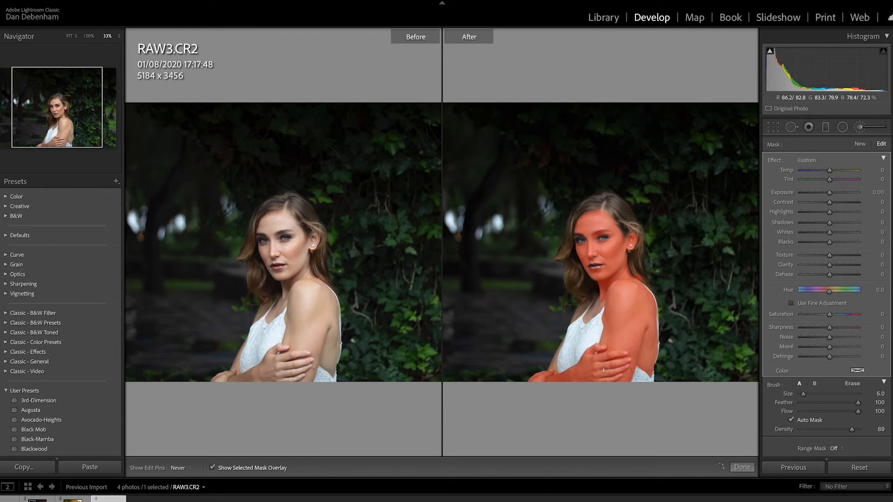
Reduce the brush to size 3 and fill the remaining unmasked skin around the hand and beside the dress strap.
{"action": "key", "text": "h"}
{"action": "key", "text": "bracketleft"}
{"action": "key", "text": "bracketleft"}
{"action": "key", "text": "h"}
{"action": "key", "text": "h"}
{"action": "key", "text": "h"}
{"action": "key", "text": "h"}
{"action": "key", "text": "h"}
{"action": "left_click_drag", "start_coordinate": [580, 305], "coordinate": [582, 308]}
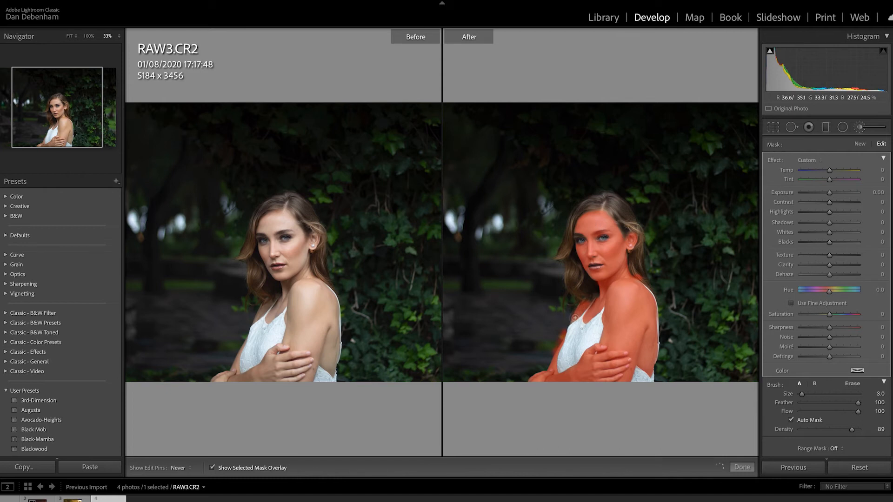
Check the skin mask's edges with a smaller Erase brush, and hide the mask overlay.
{"action": "key", "text": "h"}
{"action": "scroll", "coordinate": [602, 208], "scroll_direction": "down", "scroll_amount": 5}
{"action": "key", "text": "h"}
{"action": "key", "text": "h"}
{"action": "key", "text": "alt"}
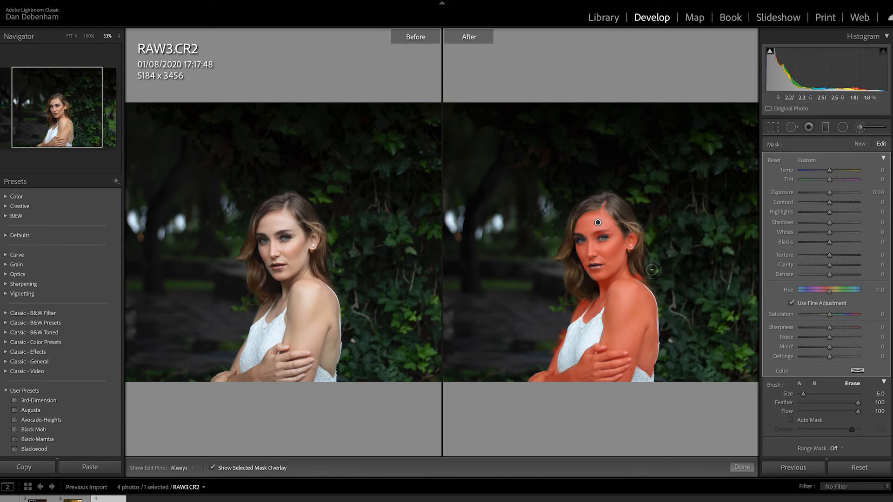
{"action": "key", "text": "bracketleft"}
{"action": "key", "text": "bracketleft"}
{"action": "key", "text": "bracketleft"}
{"action": "key", "text": "h"}
{"action": "key", "text": "h"}
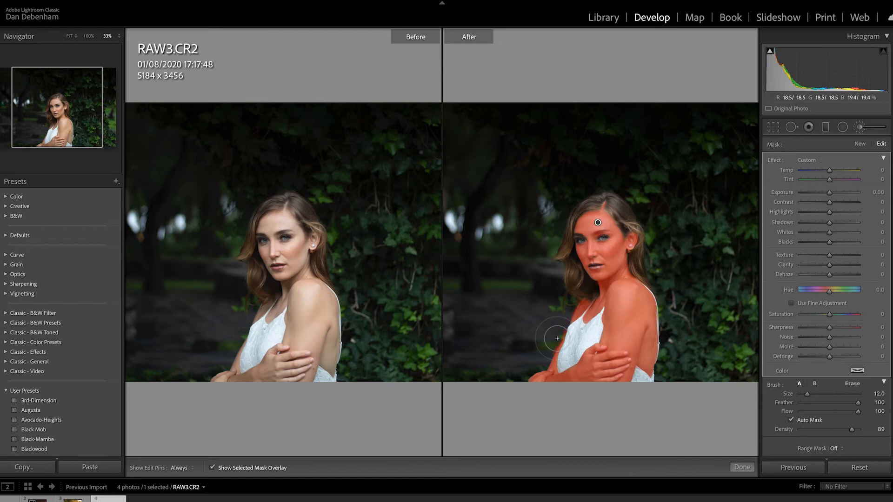
{"action": "key", "text": "o"}
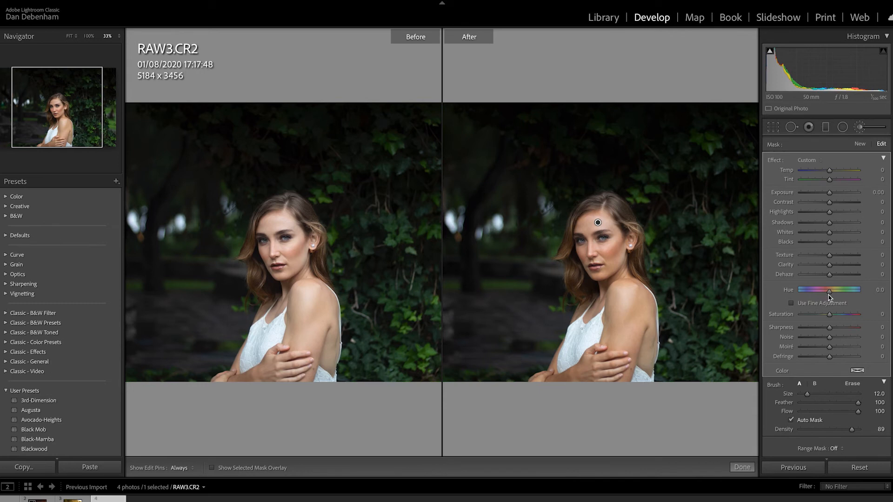
Shift the masked skin's hue to 8.9 with Use Fine Adjustment on, and set its temperature to 6.
{"action": "left_click_drag", "start_coordinate": [830, 294], "coordinate": [836, 294]}
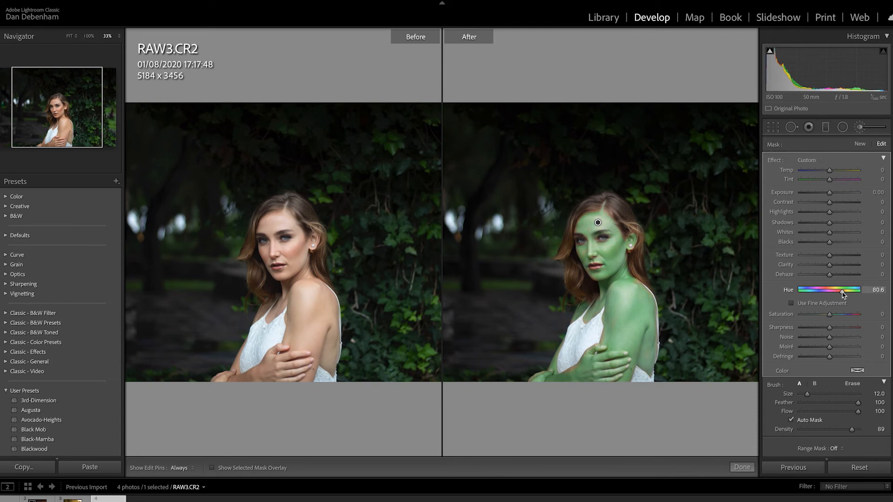
{"action": "mouse_move", "coordinate": [835, 293]}
{"action": "left_mouse_down"}
{"action": "mouse_move", "coordinate": [808, 293]}
{"action": "mouse_move", "coordinate": [830, 294]}
{"action": "left_mouse_up"}
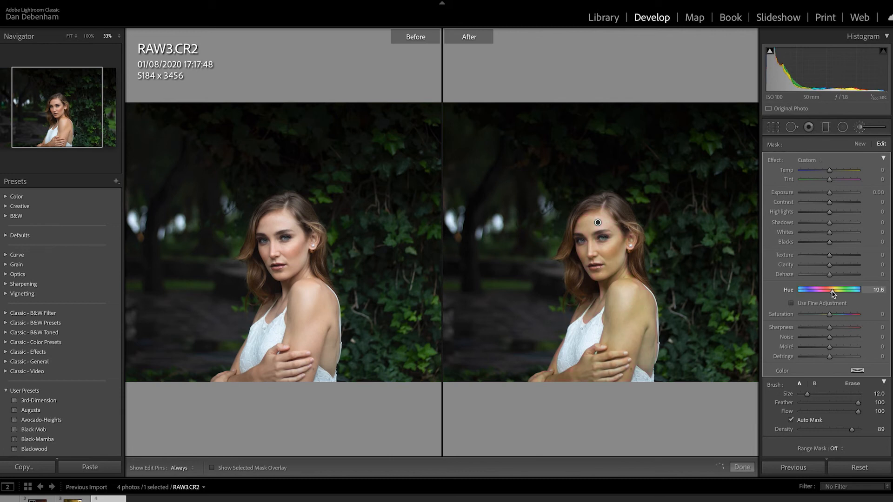
{"action": "left_click", "coordinate": [791, 304]}
{"action": "mouse_move", "coordinate": [850, 295]}
{"action": "left_mouse_down"}
{"action": "mouse_move", "coordinate": [804, 295]}
{"action": "mouse_move", "coordinate": [848, 297]}
{"action": "left_mouse_up"}
{"action": "left_click_drag", "start_coordinate": [829, 172], "coordinate": [831, 173]}
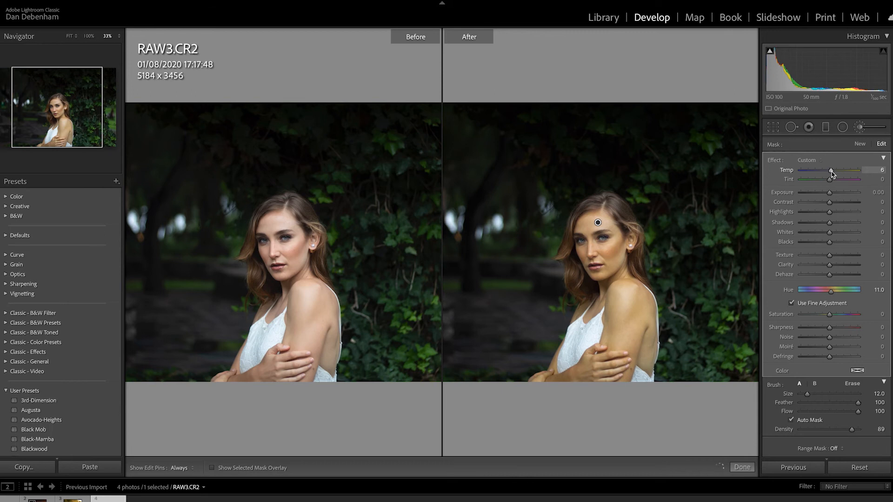
{"action": "left_click_drag", "start_coordinate": [832, 293], "coordinate": [831, 294]}
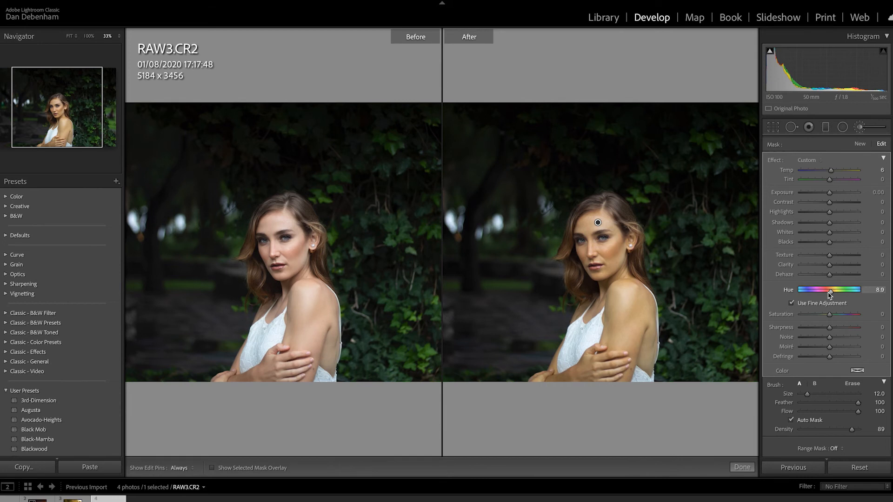
{"action": "left_click_drag", "start_coordinate": [830, 294], "coordinate": [831, 294]}
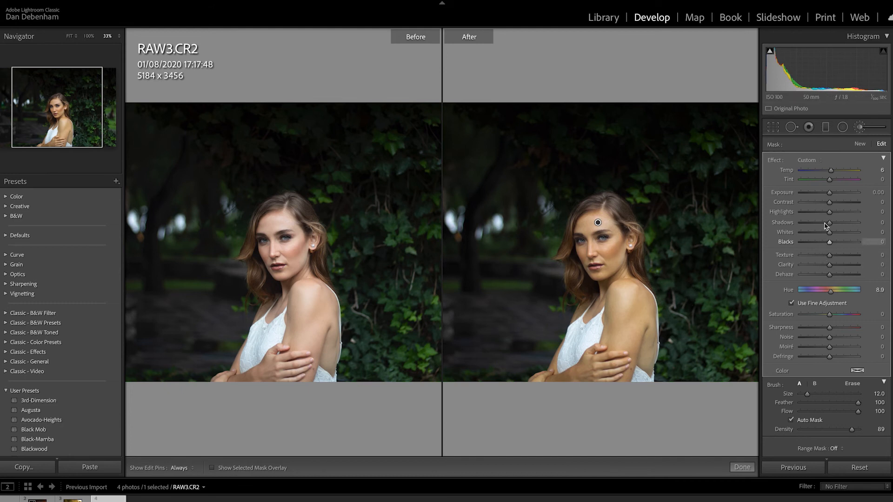
Set the skin mask's Contrast to 9, Highlights to -2, Whites to 17, Blacks to -9 and Texture to 8, and close the brush.
{"action": "mouse_move", "coordinate": [831, 214]}
{"action": "left_mouse_down"}
{"action": "mouse_move", "coordinate": [839, 215]}
{"action": "mouse_move", "coordinate": [831, 214]}
{"action": "left_mouse_up"}
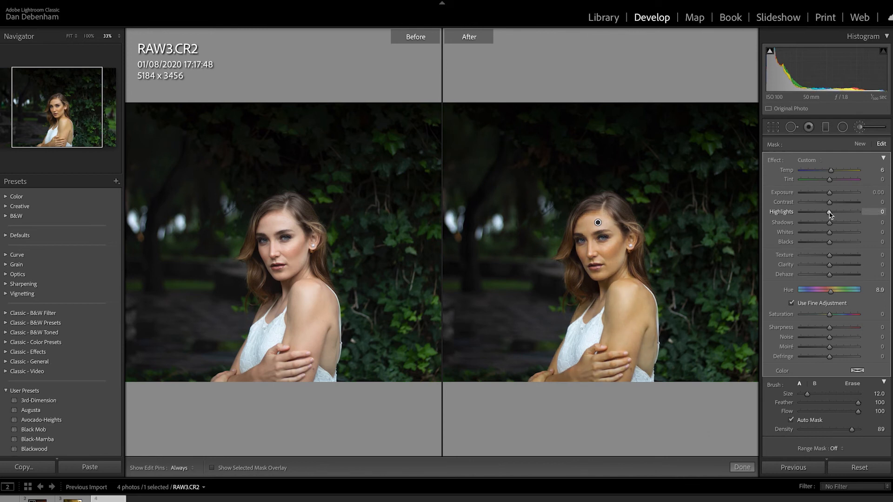
{"action": "left_click_drag", "start_coordinate": [828, 215], "coordinate": [829, 216]}
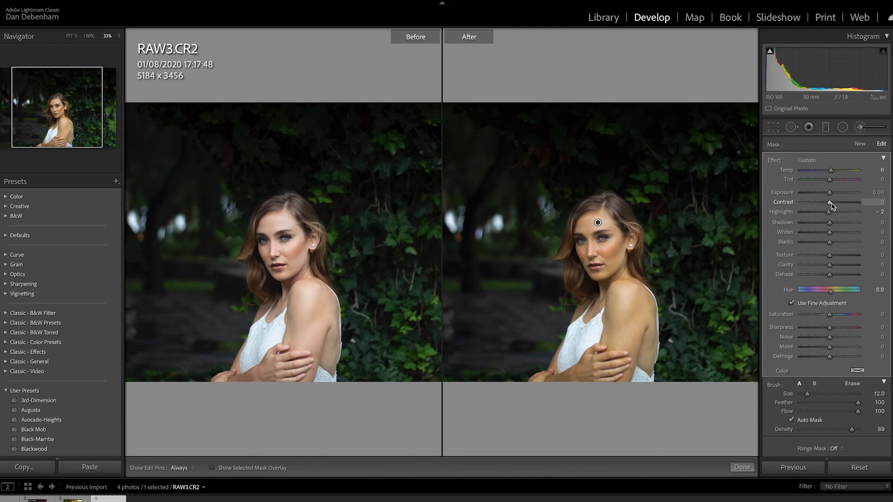
{"action": "left_click_drag", "start_coordinate": [831, 206], "coordinate": [833, 204]}
{"action": "mouse_move", "coordinate": [831, 235]}
{"action": "left_mouse_down"}
{"action": "mouse_move", "coordinate": [851, 236]}
{"action": "mouse_move", "coordinate": [835, 235]}
{"action": "left_mouse_up"}
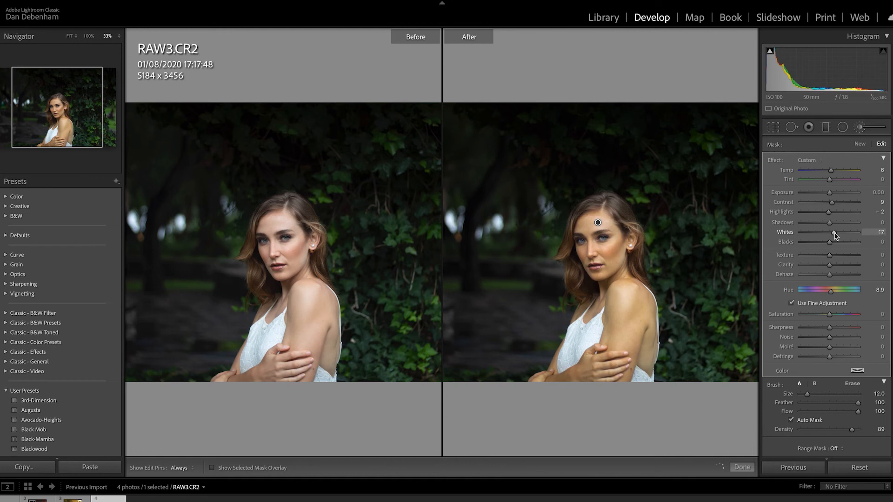
{"action": "left_click_drag", "start_coordinate": [830, 244], "coordinate": [833, 259]}
{"action": "left_click", "coordinate": [860, 127]}
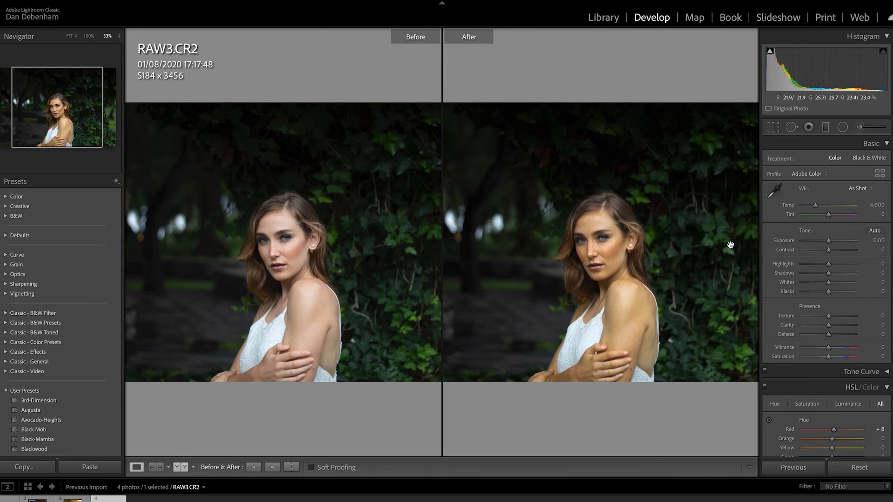
Reselect the brush mask pinned on the forehead, set its temperature to -5, and close the Adjustment Brush.
{"action": "left_click", "coordinate": [859, 129]}
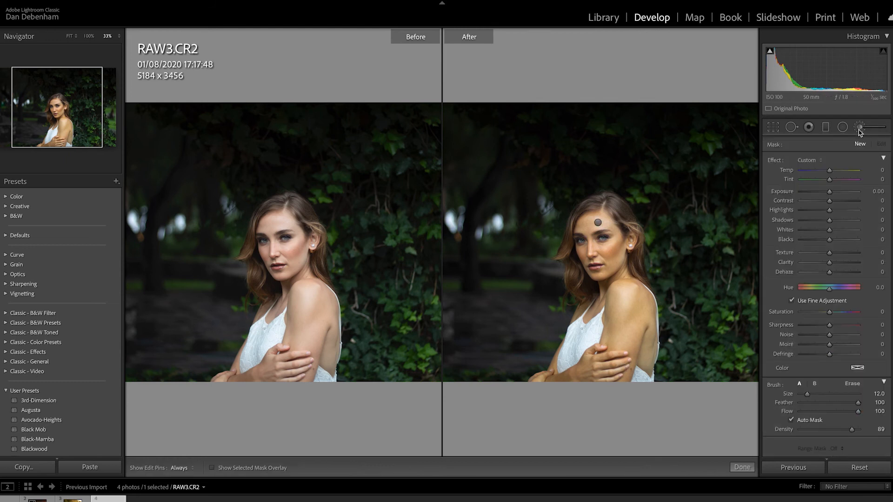
{"action": "left_click_drag", "start_coordinate": [833, 173], "coordinate": [831, 174]}
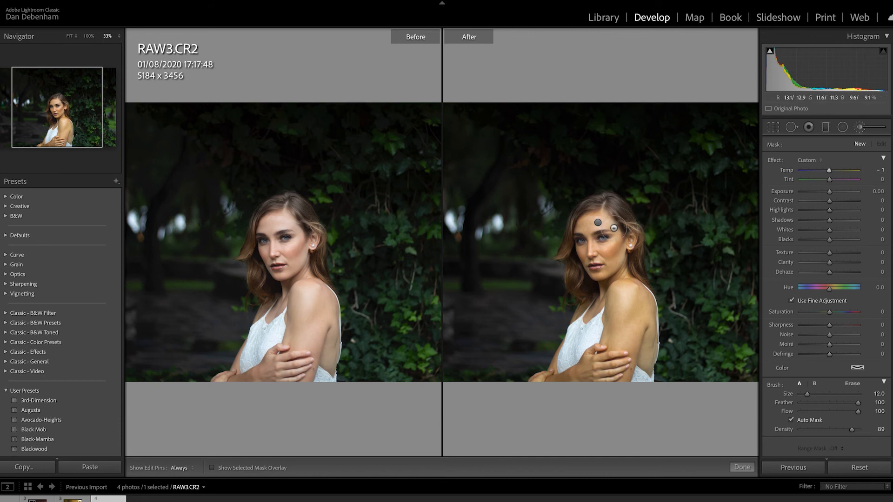
{"action": "left_click", "coordinate": [598, 222]}
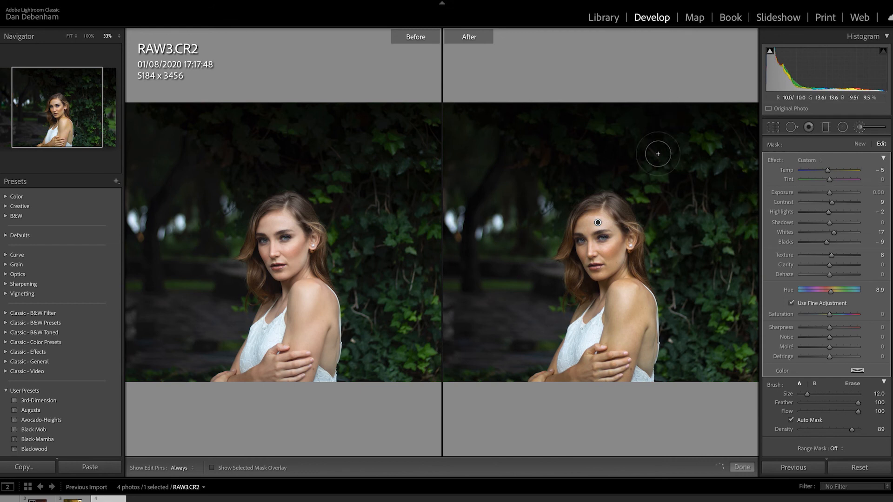
{"action": "left_click", "coordinate": [864, 129]}
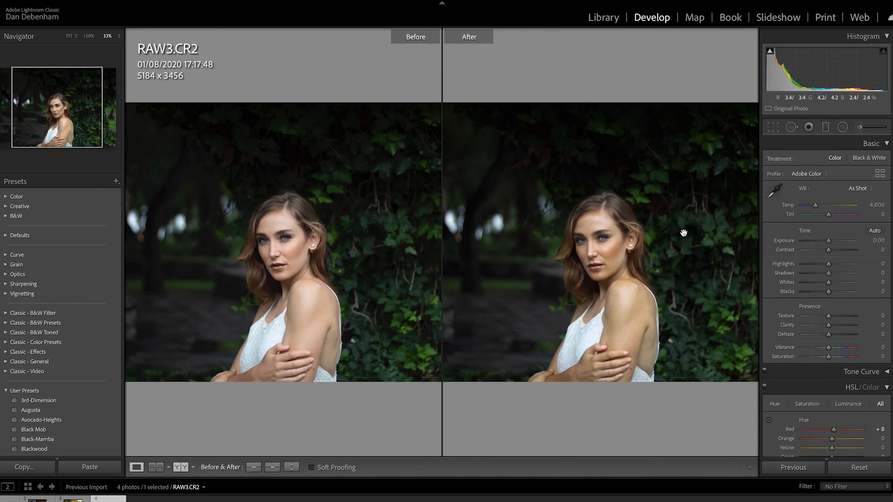